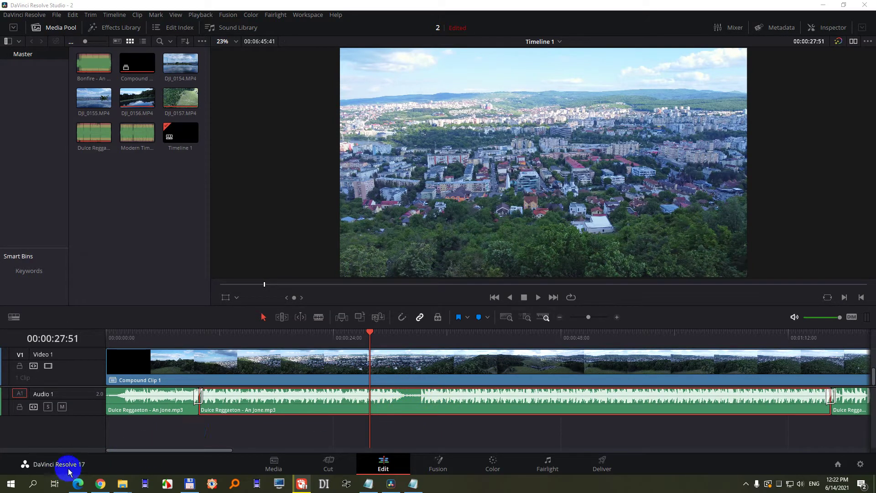
- Lock the Video 1 track holding the compound clip
left_click(426, 365)
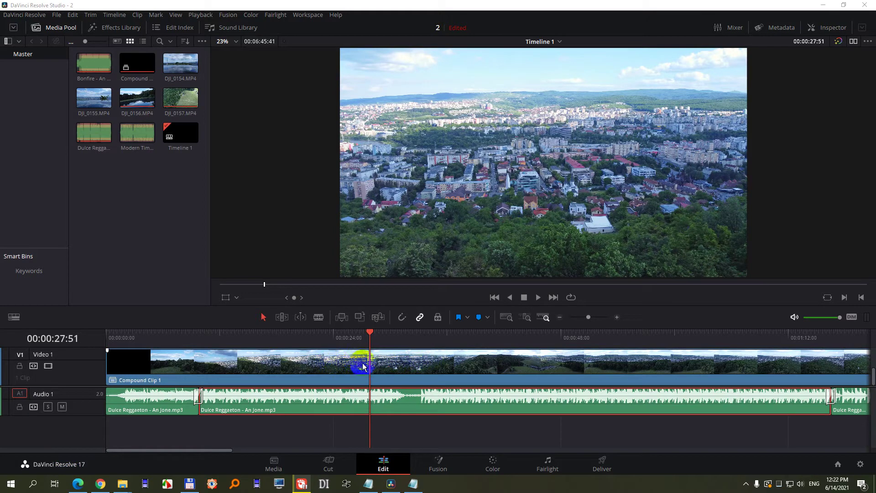
left_click(19, 366)
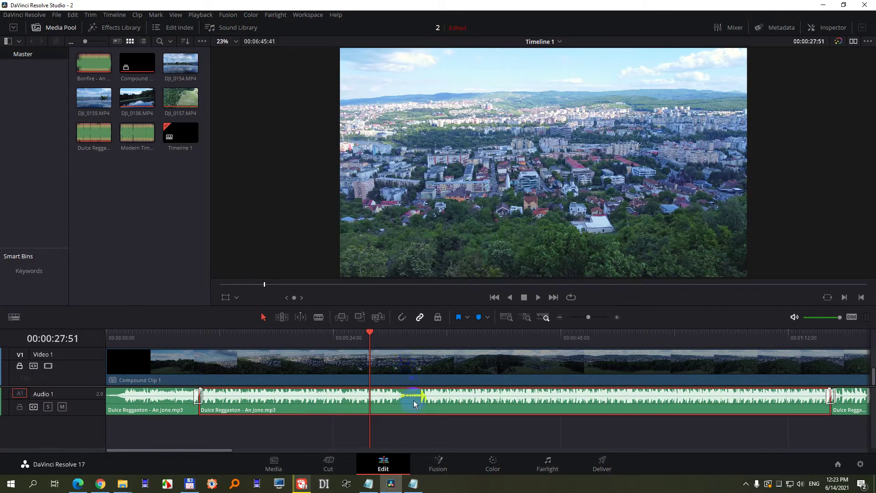
left_click(377, 335)
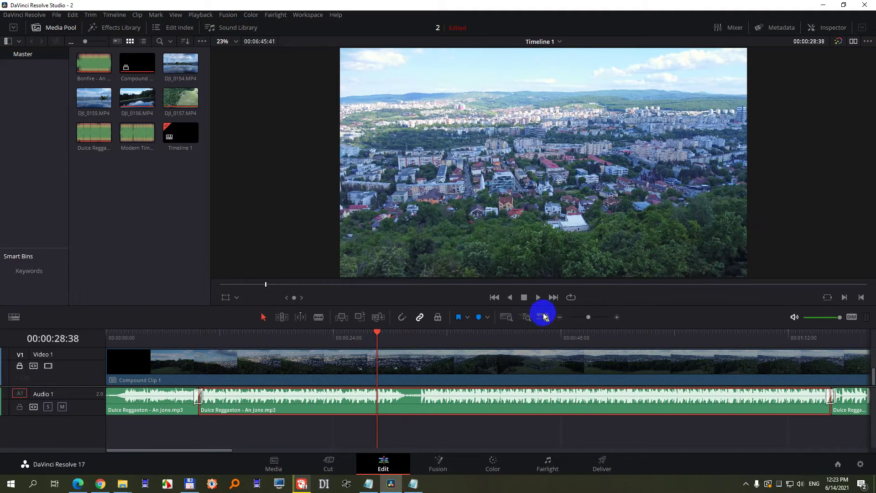
left_click(539, 298)
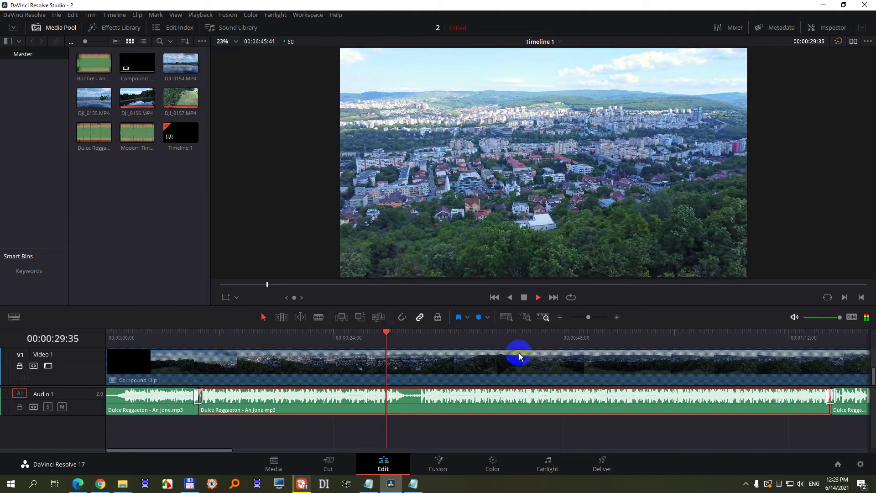
left_click(525, 298)
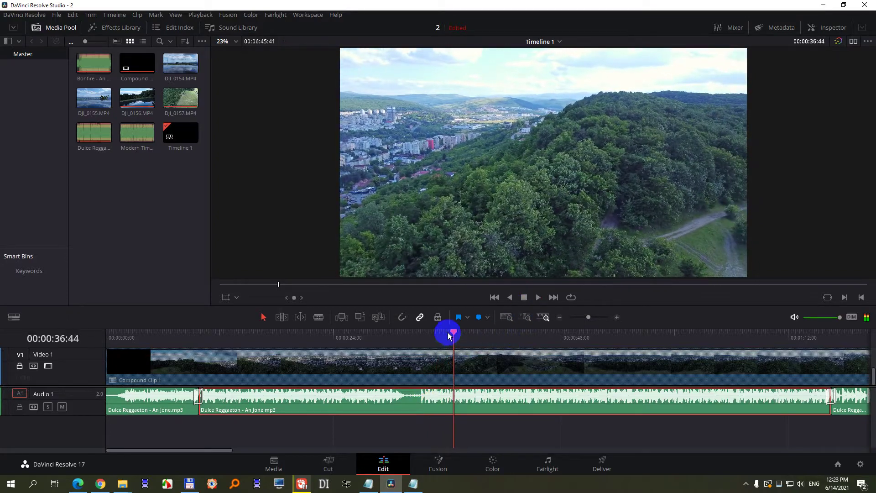
- Enlarge Audio 1, blade the music at 35:49 and 30:22, and ripple-delete the piece between
left_click_drag(448, 332, 444, 332)
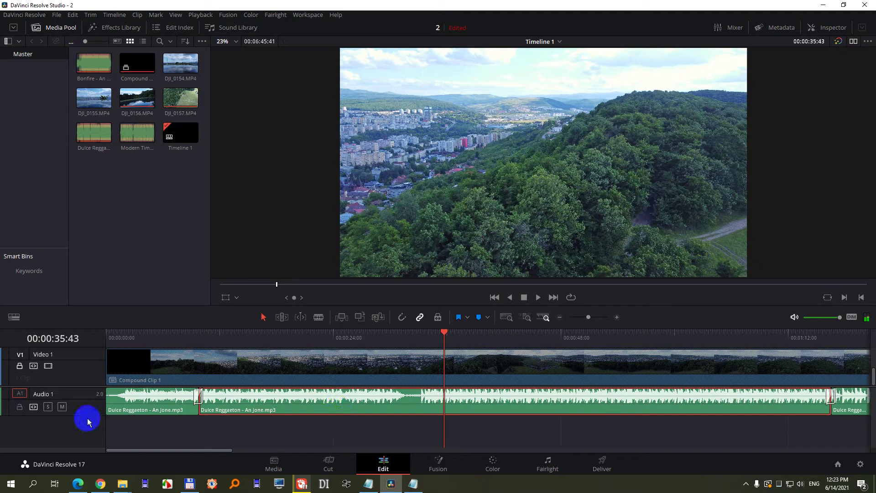
left_click_drag(88, 414, 86, 433)
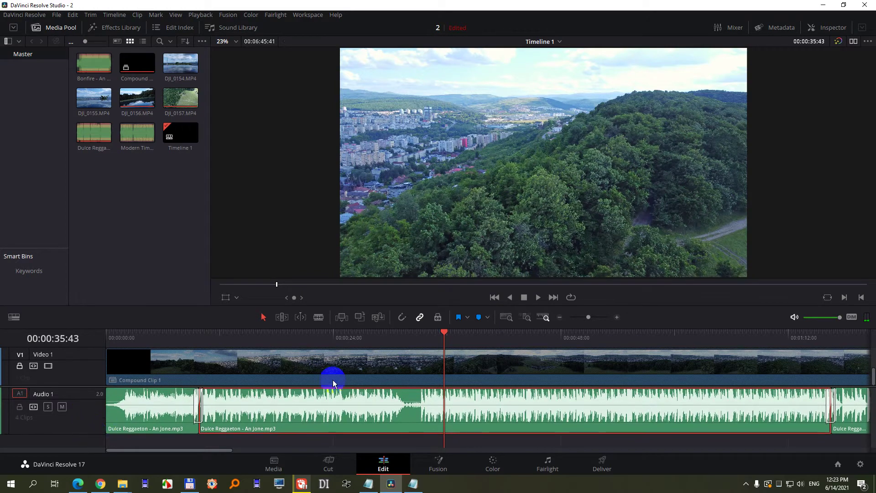
left_click_drag(450, 340, 445, 337)
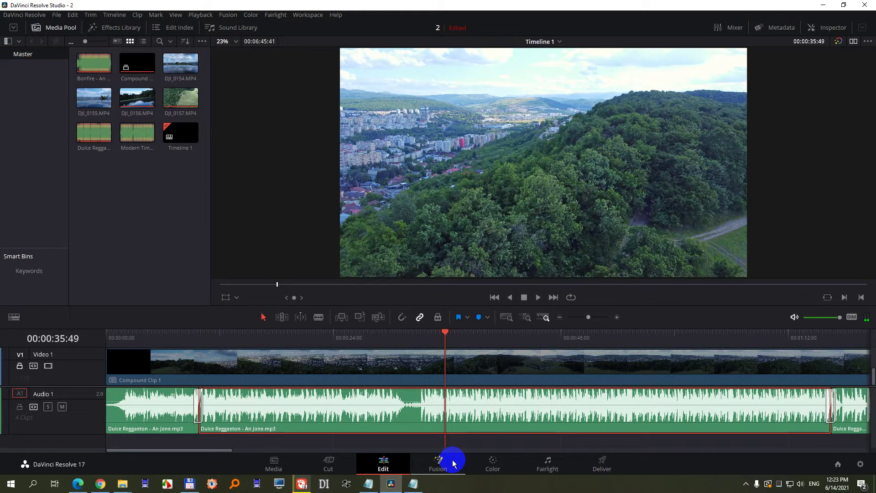
key("ctrl+b")
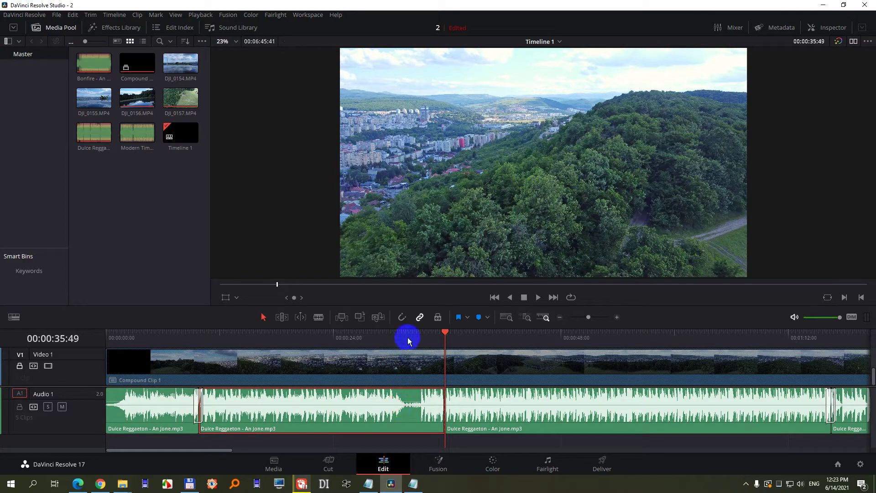
left_click_drag(406, 336, 395, 337)
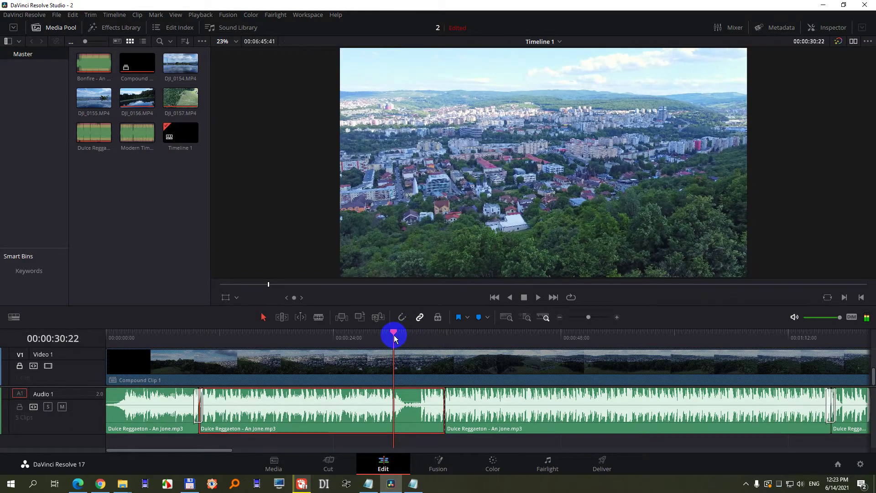
key("ctrl+b")
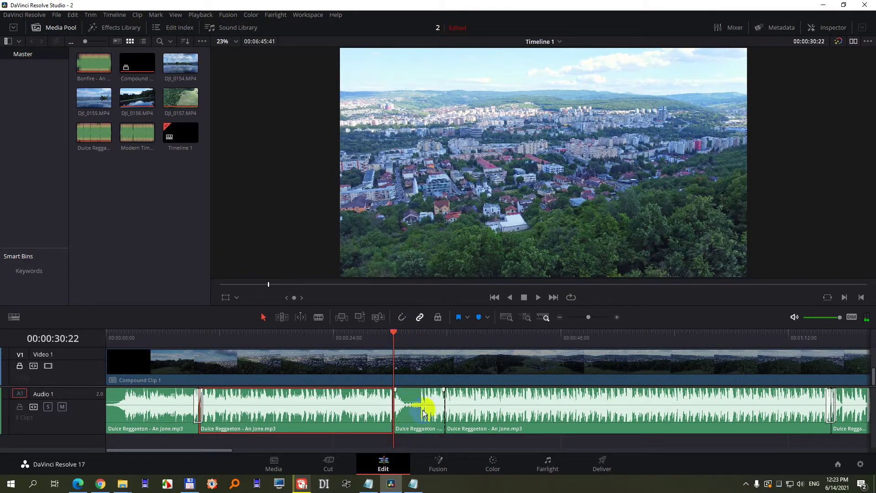
left_click(419, 414)
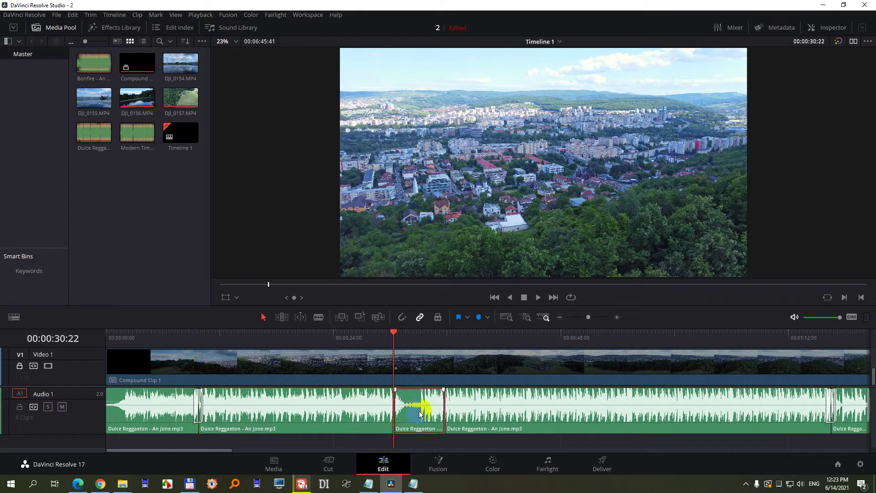
key("Delete")
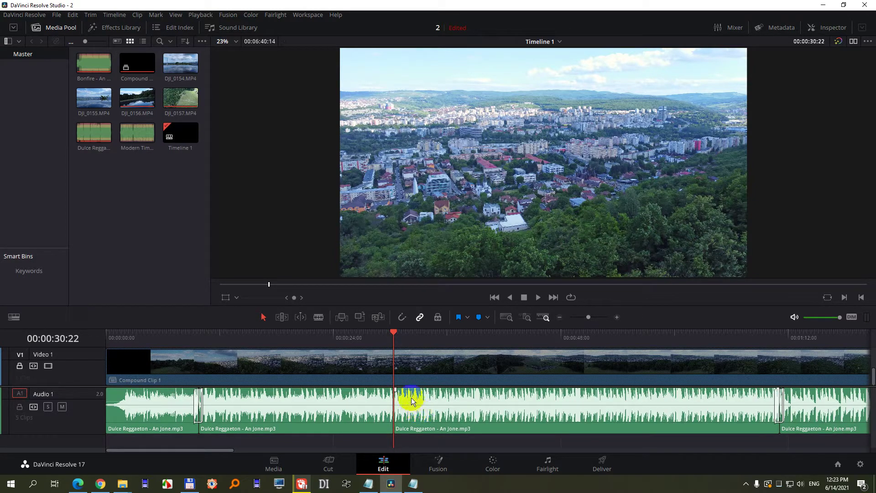
left_click(365, 335)
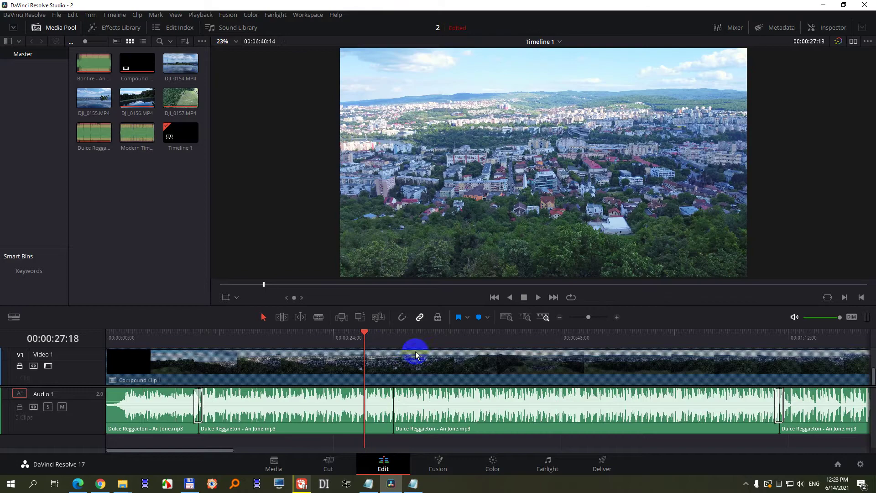
left_click(379, 335)
left_click(538, 297)
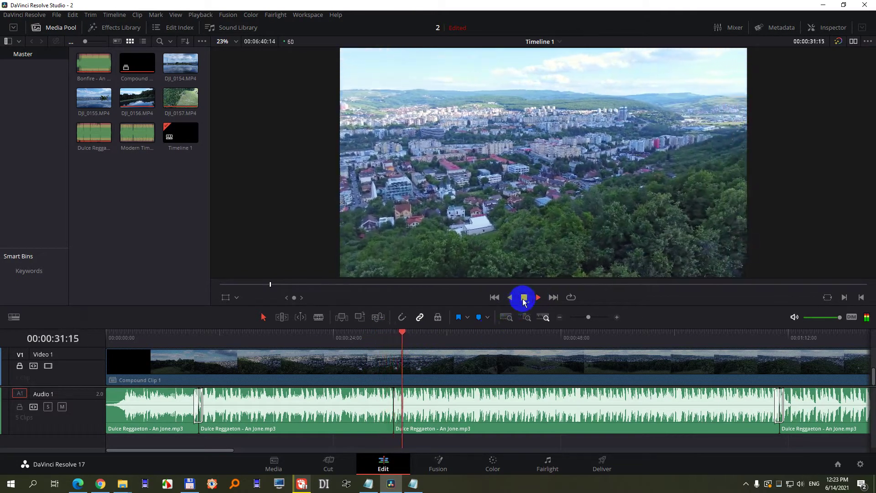
left_click(524, 297)
left_click(384, 333)
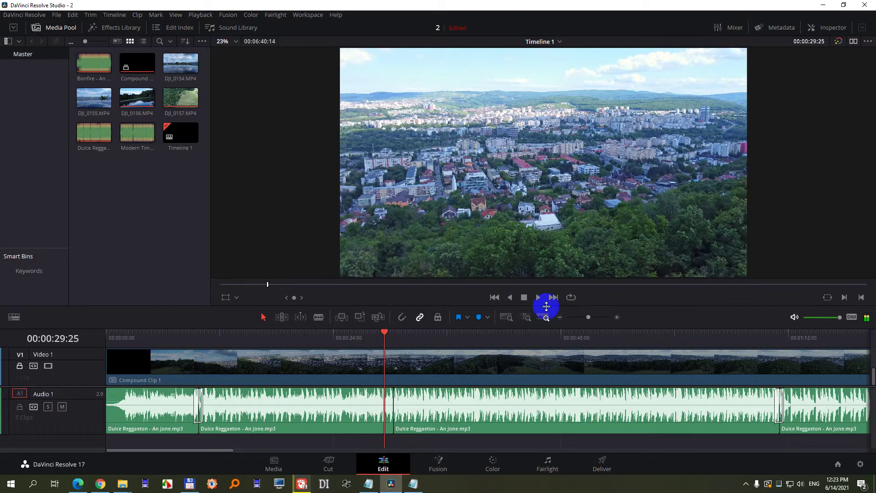
left_click(539, 298)
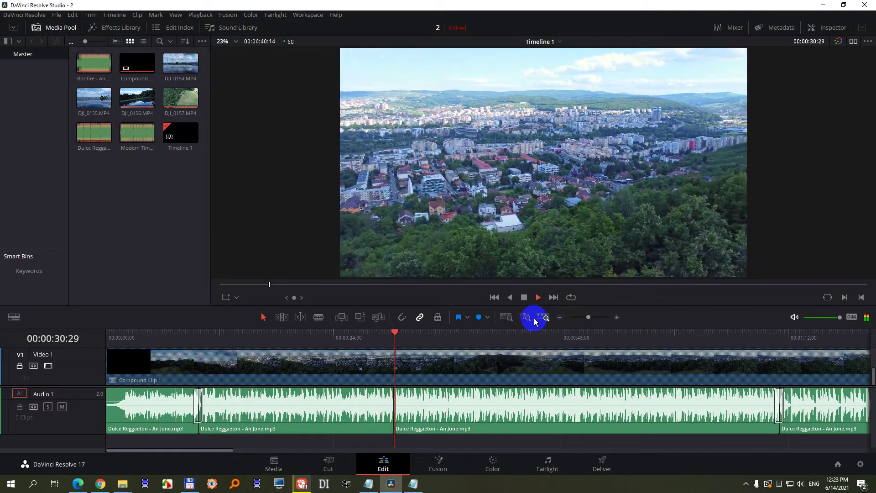
left_click(525, 297)
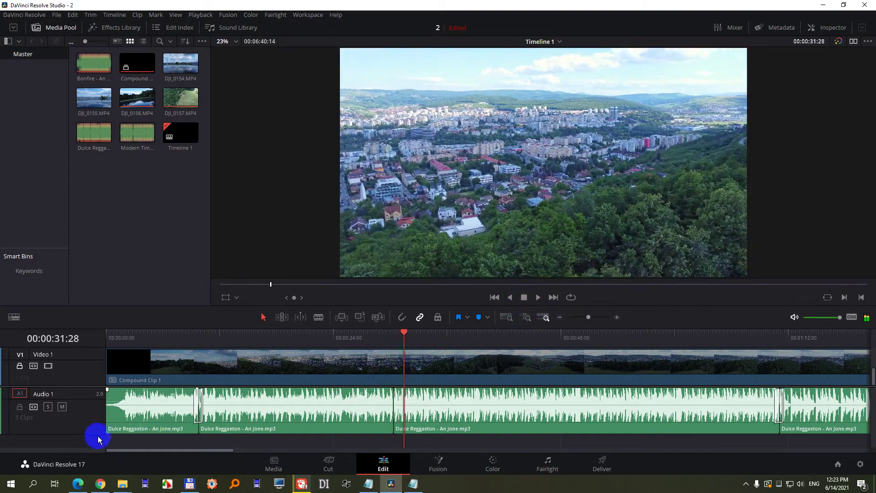
- Shrink Audio 1, then drag the third music clip onto a new Audio 2 track at its original time
left_click_drag(88, 433, 88, 420)
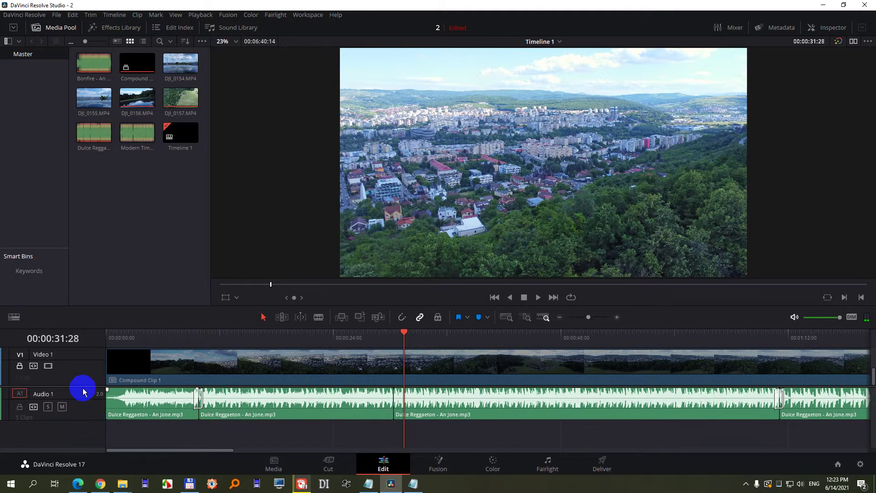
left_click_drag(77, 348, 84, 305)
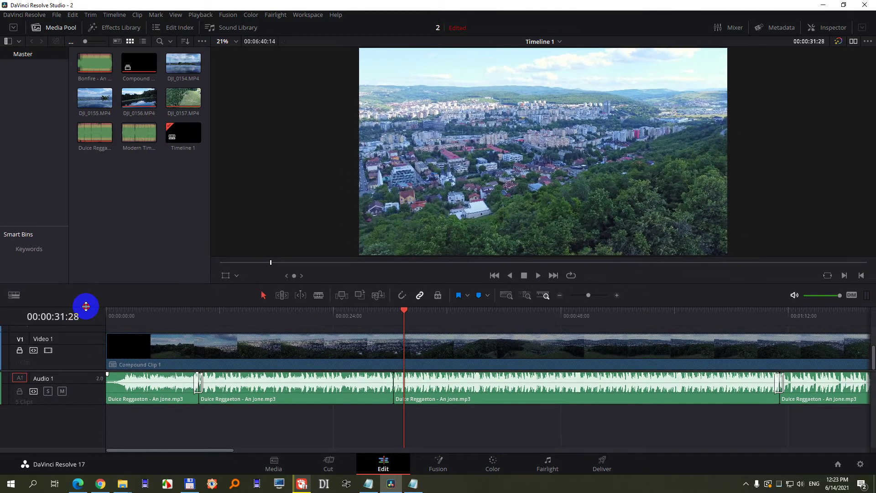
left_click(424, 382)
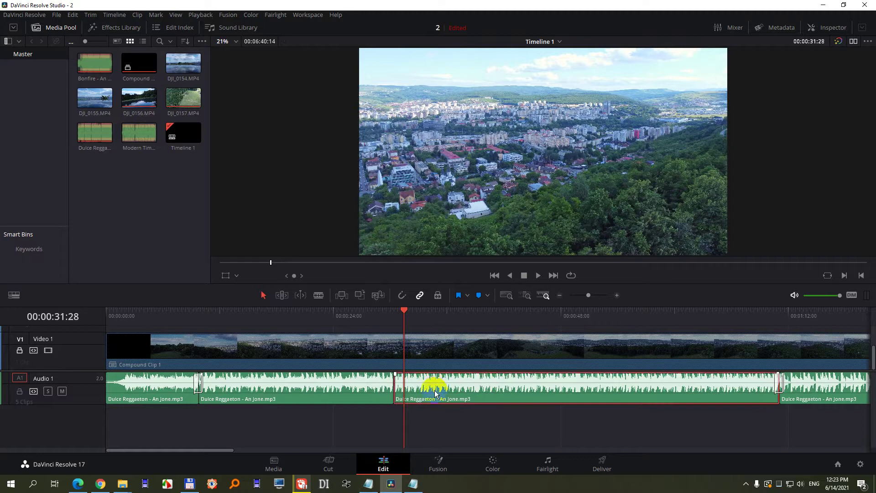
mouse_move(431, 391)
left_mouse_down()
mouse_move(432, 424)
mouse_move(422, 417)
left_mouse_up()
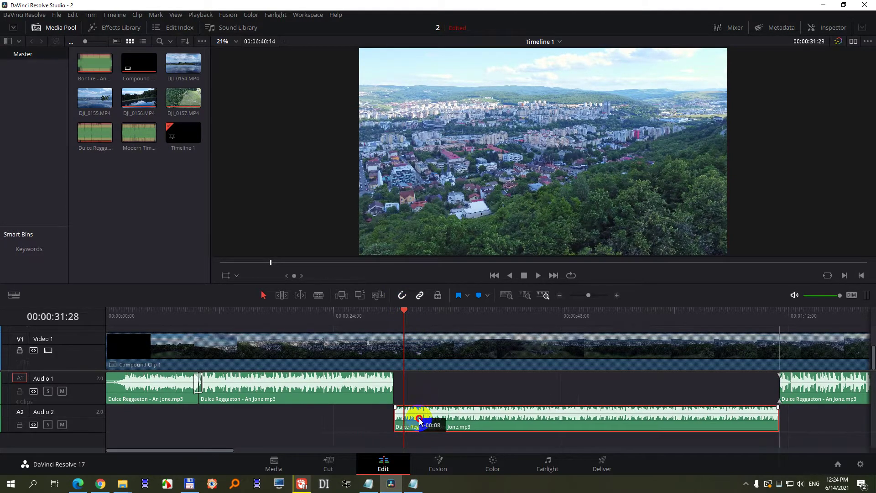
left_click_drag(422, 418, 422, 418)
left_click(400, 295)
left_click(400, 419)
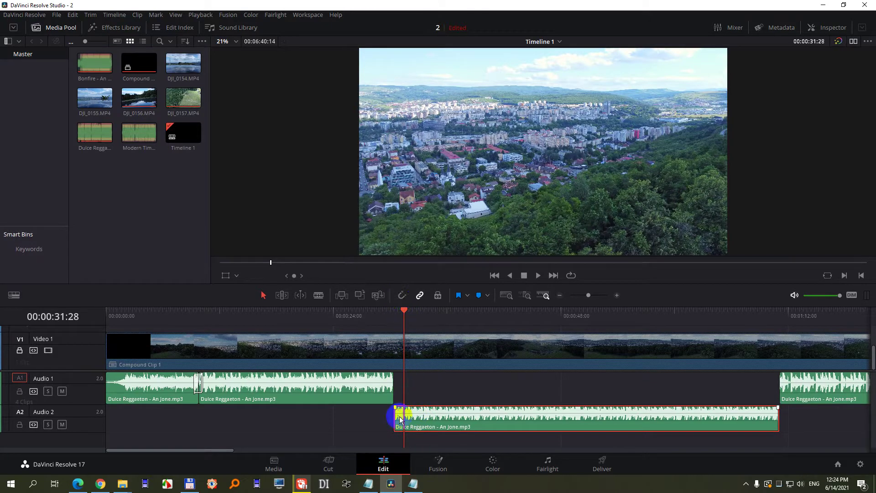
scroll(408, 433, "up", 3)
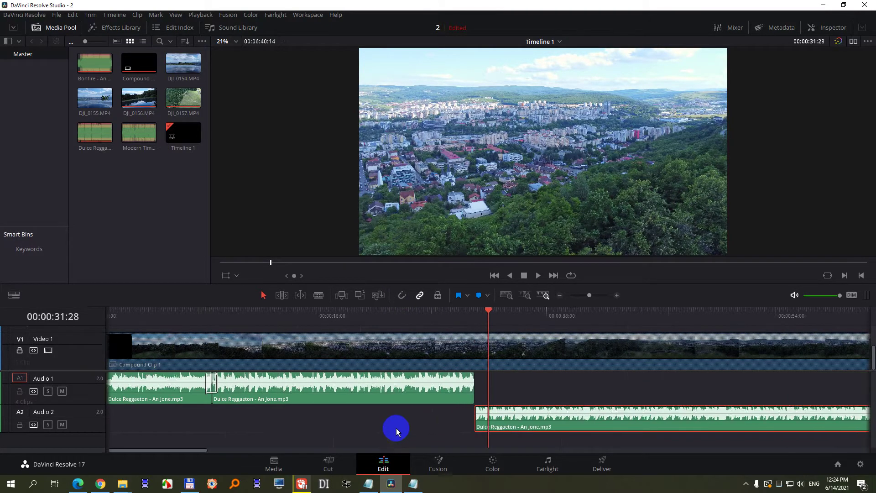
- Slide the Audio 2 clip earlier, extend its head back, and extend the Audio 1 tail into overlap
scroll(396, 426, "up", 1)
scroll(479, 417, "up", 2)
scroll(485, 420, "up", 2)
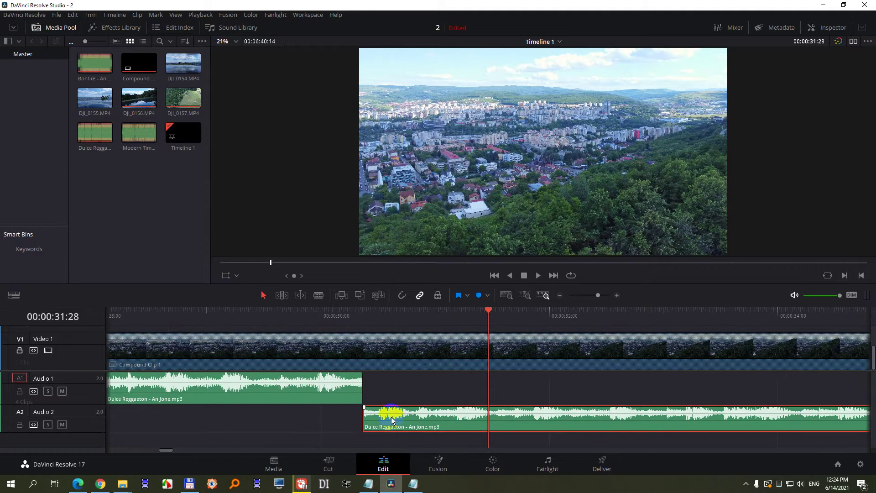
left_click_drag(392, 424, 330, 420)
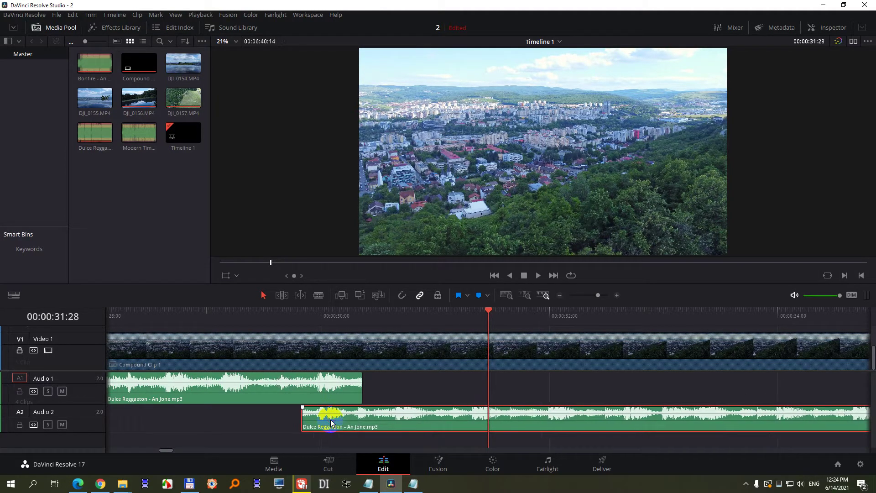
left_click_drag(299, 416, 249, 416)
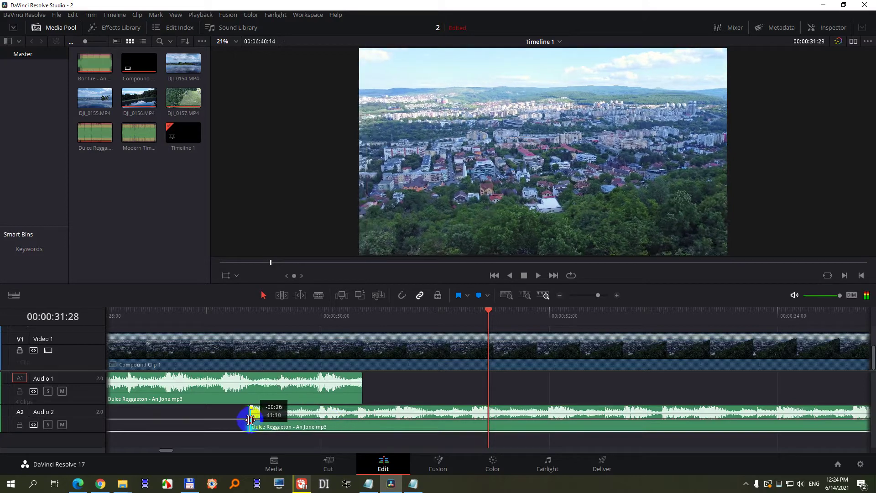
left_click_drag(364, 388, 420, 388)
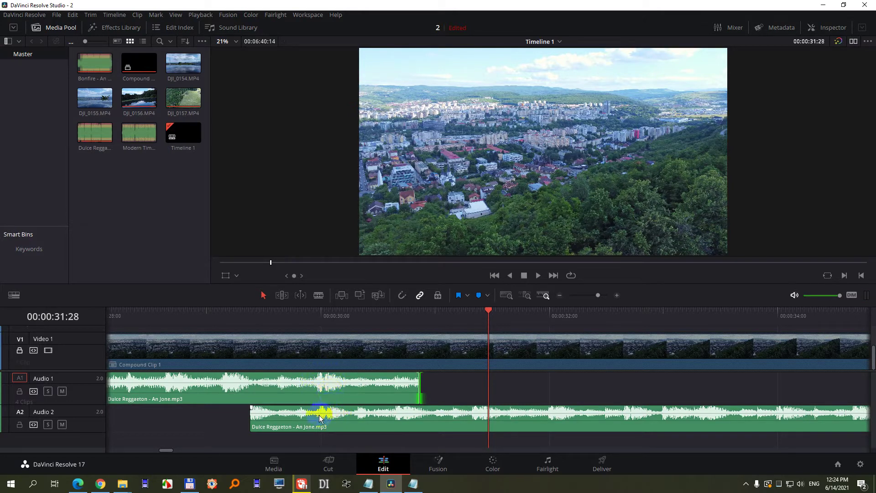
left_click_drag(332, 415, 333, 415)
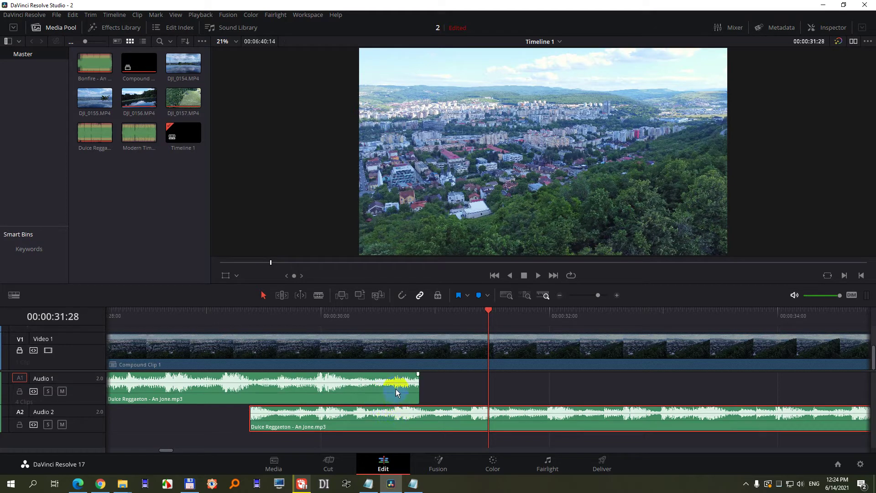
left_click_drag(416, 384, 508, 391)
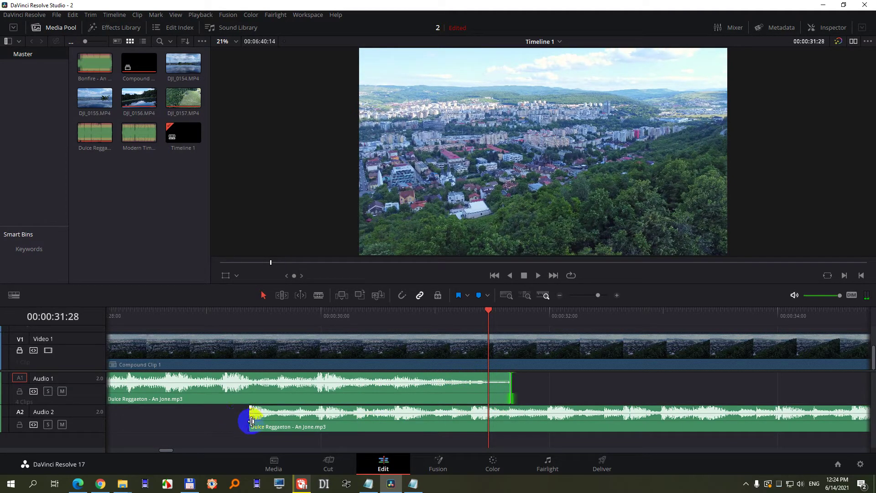
left_click_drag(247, 416, 178, 416)
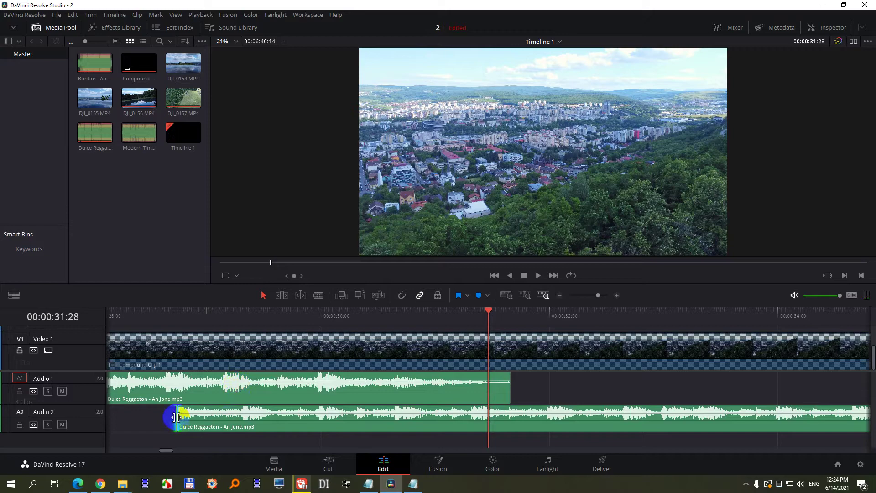
- Fade out the Audio 1 tail and fade in the Audio 2 head, then preview the crossfade
left_click_drag(175, 417, 225, 417)
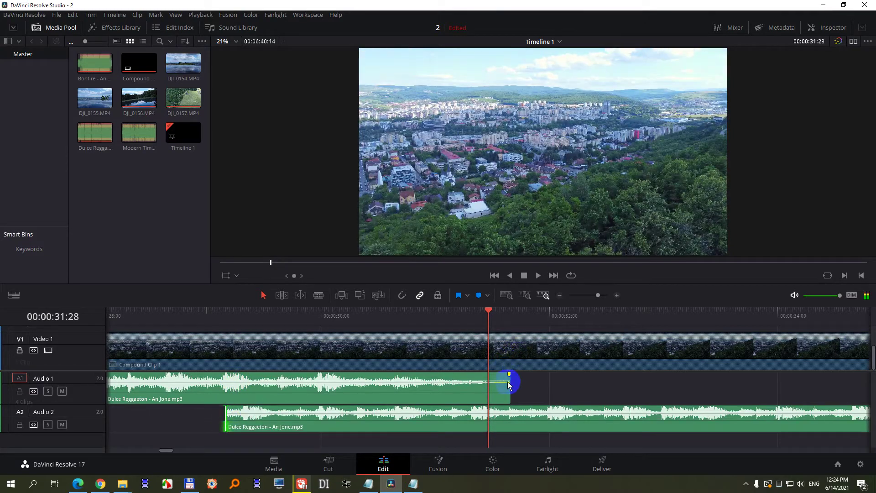
left_click_drag(510, 385, 441, 383)
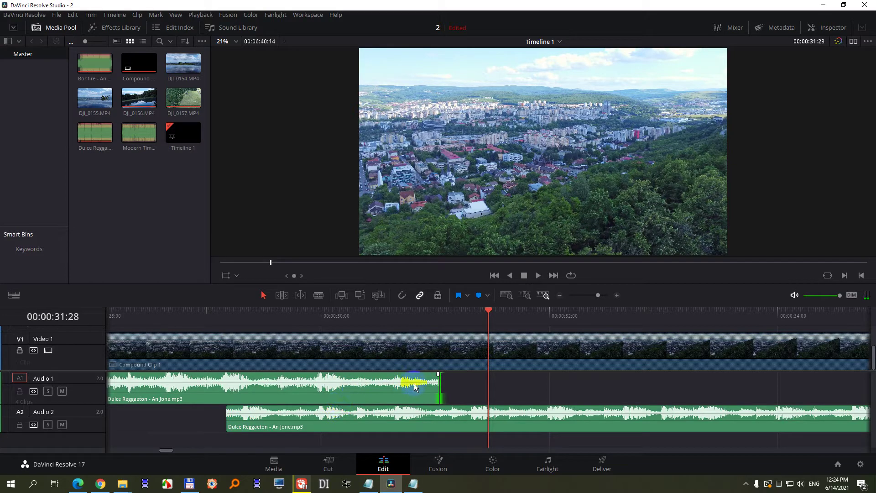
left_click_drag(437, 374, 321, 376)
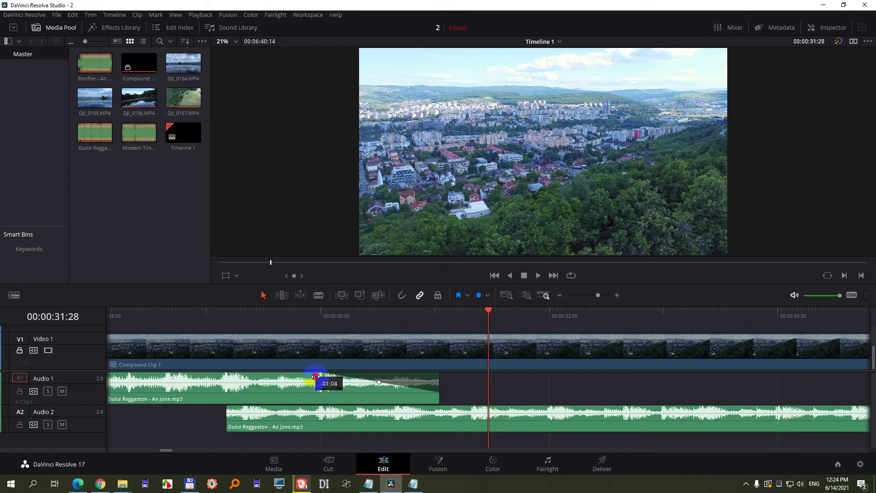
mouse_move(228, 410)
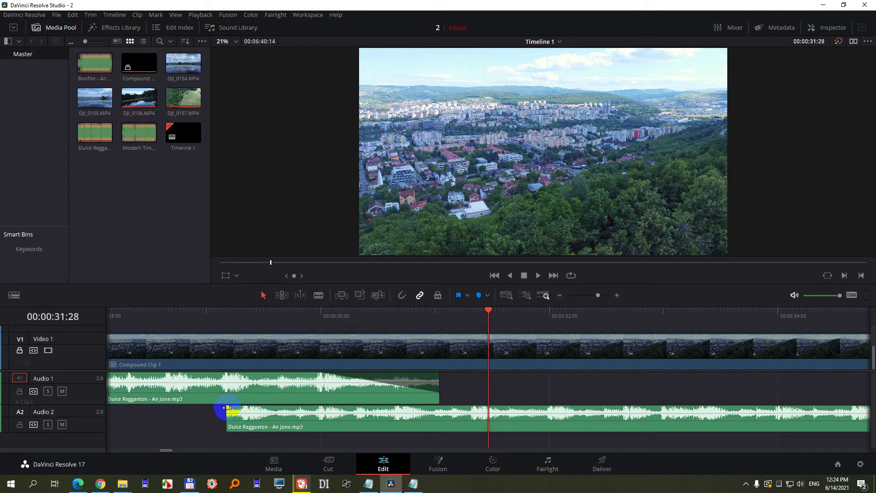
left_click_drag(227, 407, 385, 409)
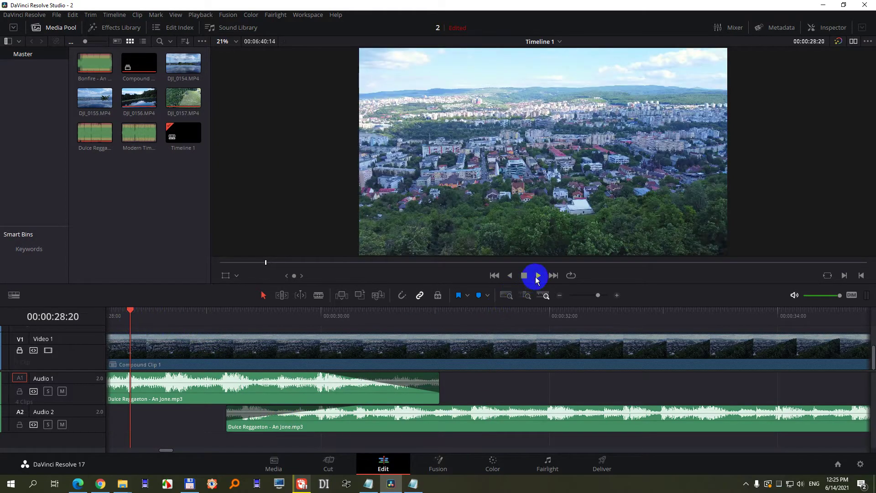
left_click(538, 275)
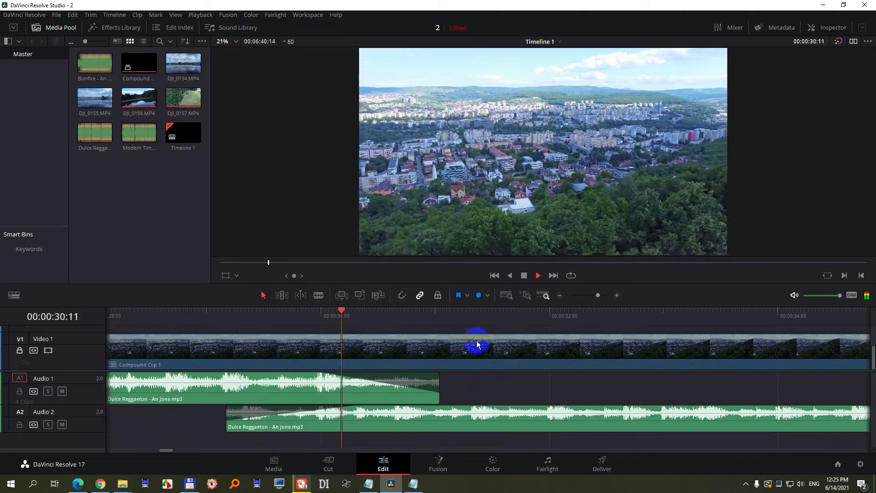
left_click(524, 275)
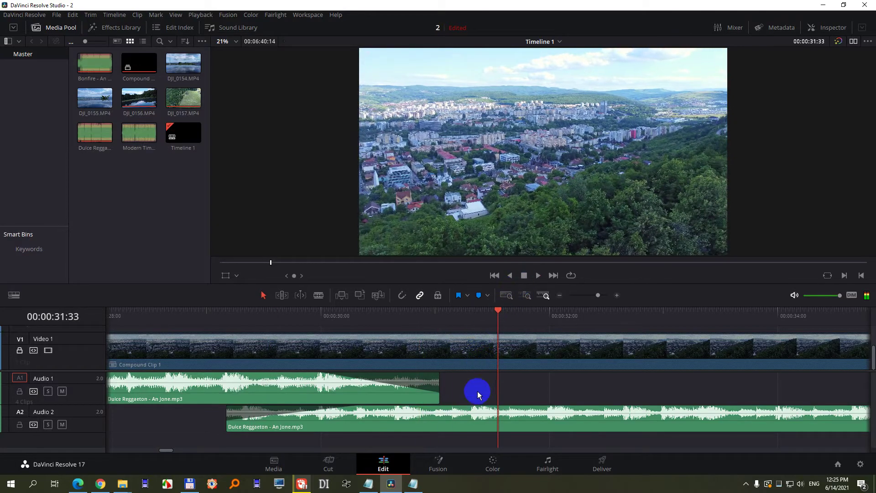
- Slide the later Audio 1 clip earlier near 1:08 and extend the Audio 2 tail to overlap it
scroll(472, 400, "down", 5)
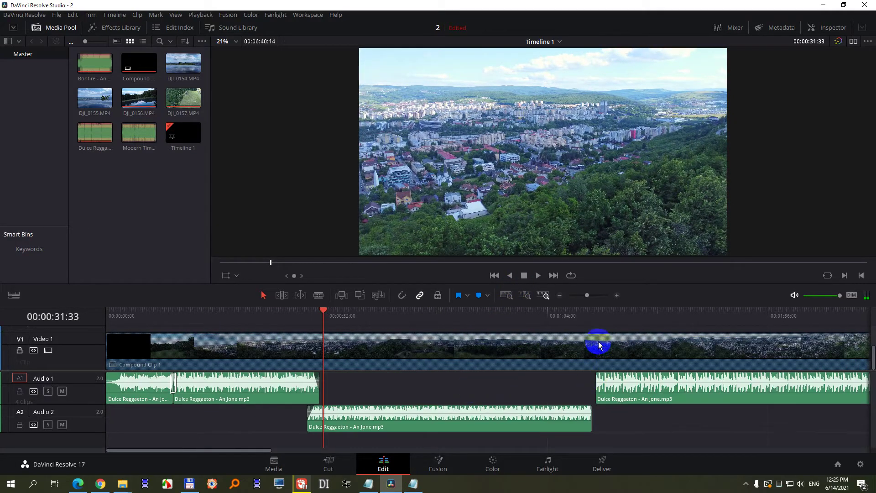
scroll(567, 410, "up", 2)
scroll(563, 410, "up", 2)
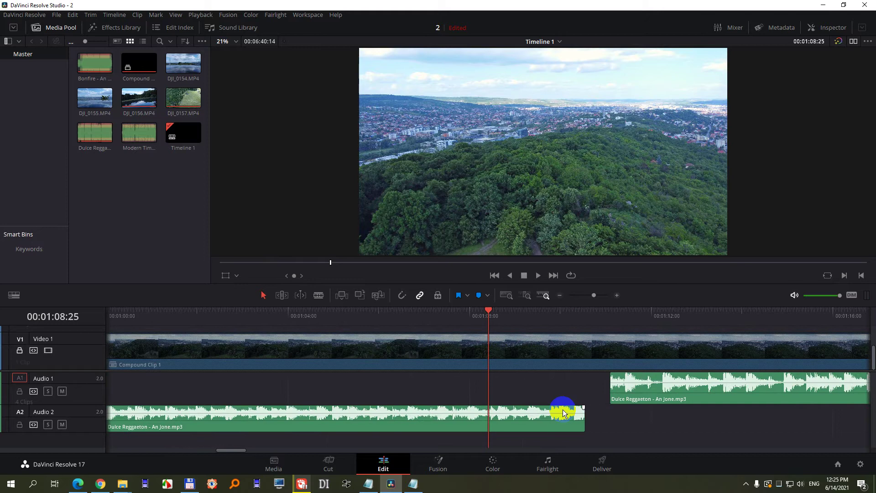
scroll(562, 409, "up", 2)
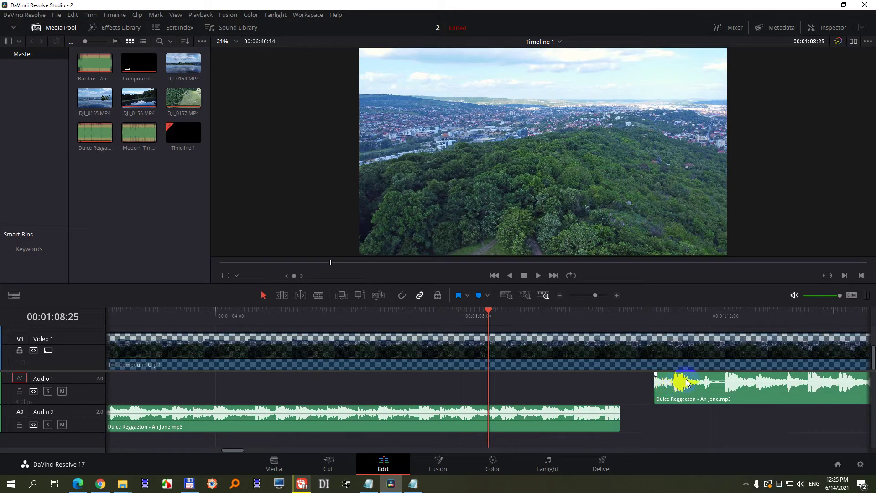
left_click_drag(686, 381, 616, 380)
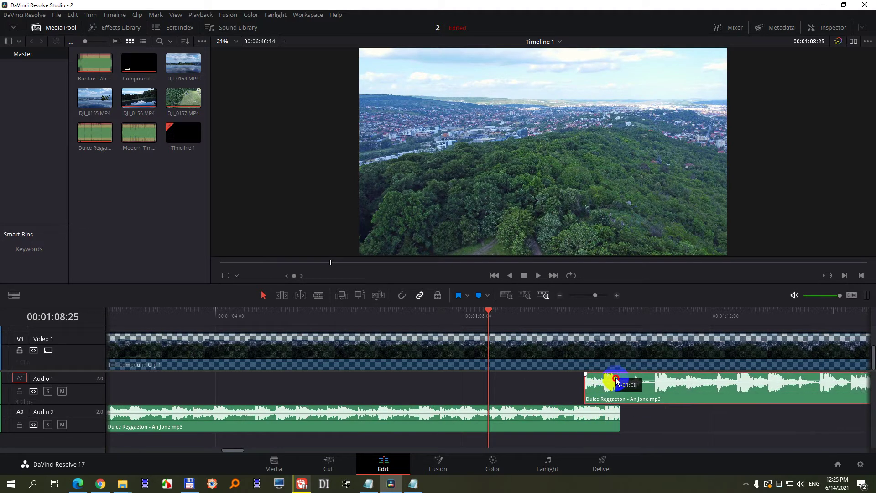
left_click_drag(616, 380, 489, 388)
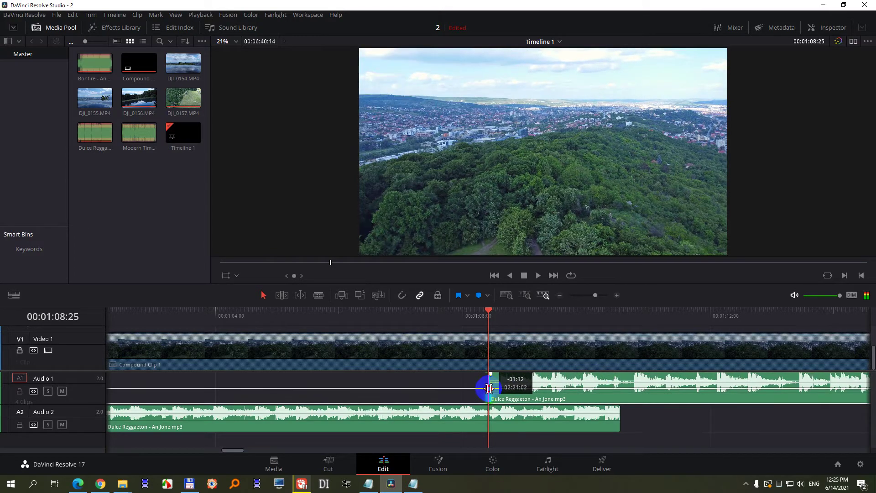
left_click_drag(617, 416, 669, 416)
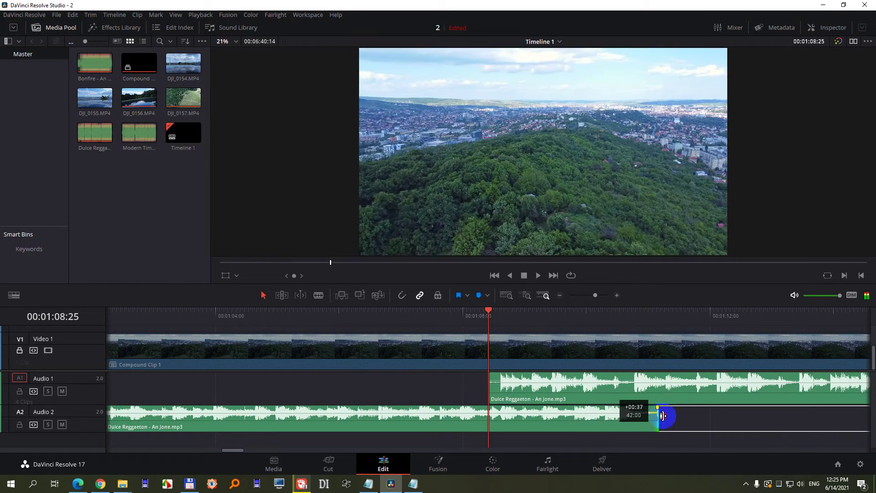
- Nudge the Audio 1 clip, trim its head later, and fade out the Audio 2 clip's end
left_click_drag(620, 385, 608, 384)
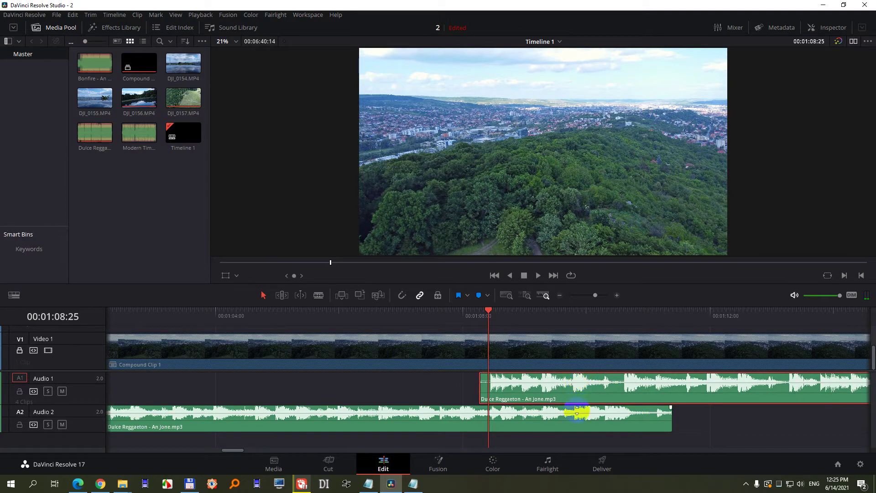
left_click_drag(480, 385, 579, 373)
mouse_move(666, 413)
left_mouse_down()
mouse_move(640, 420)
mouse_move(545, 404)
left_mouse_up()
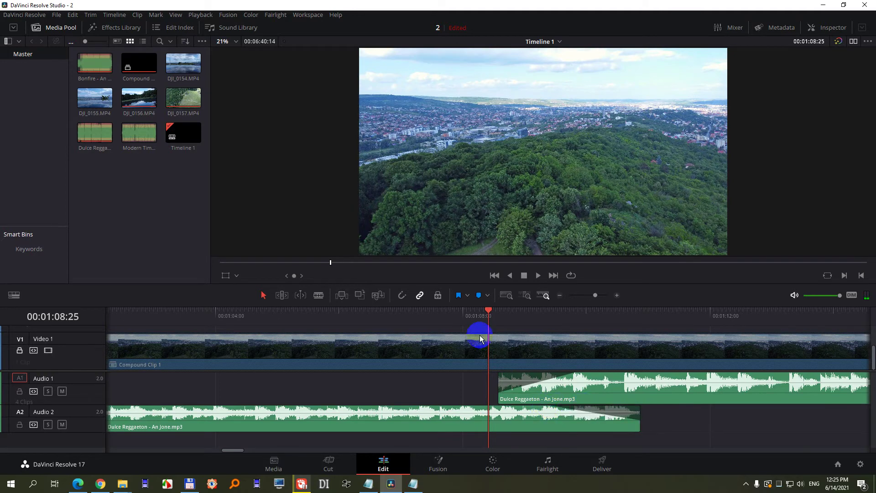
left_click(436, 315)
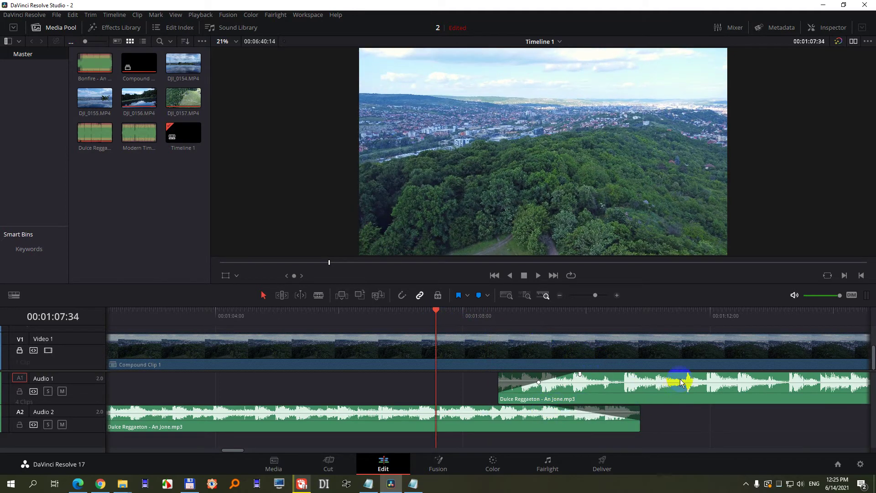
key("space")
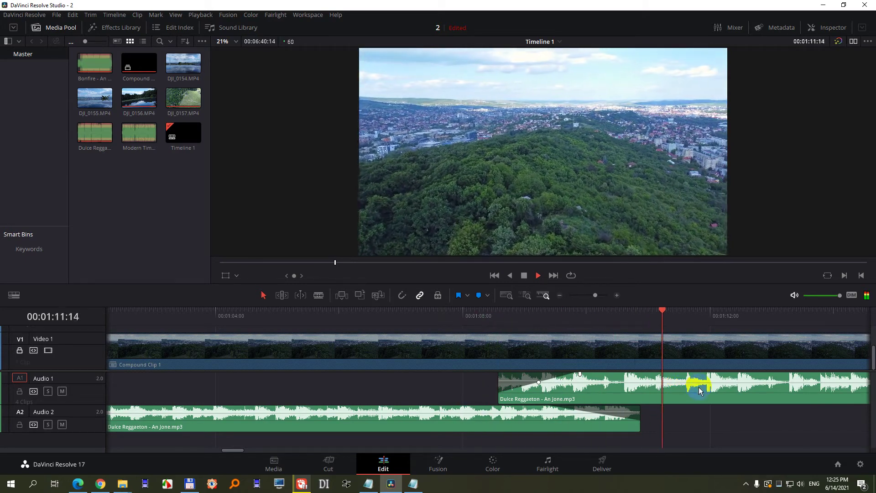
left_click(391, 314)
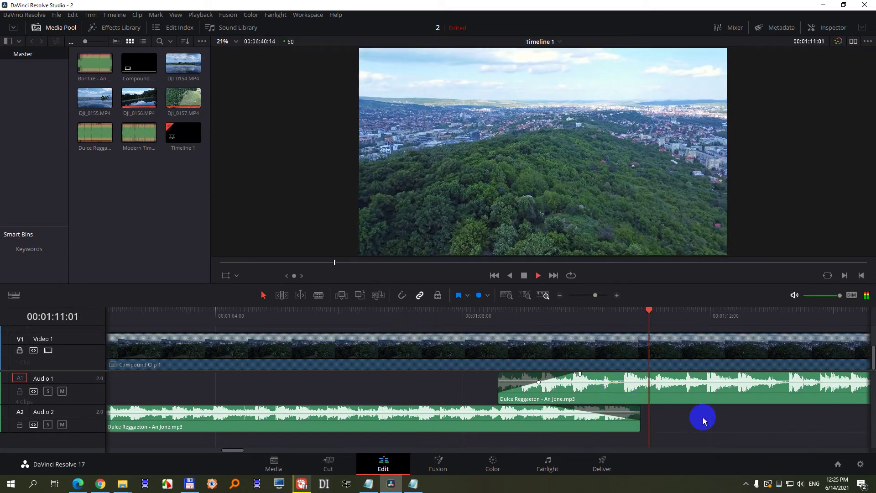
key("space")
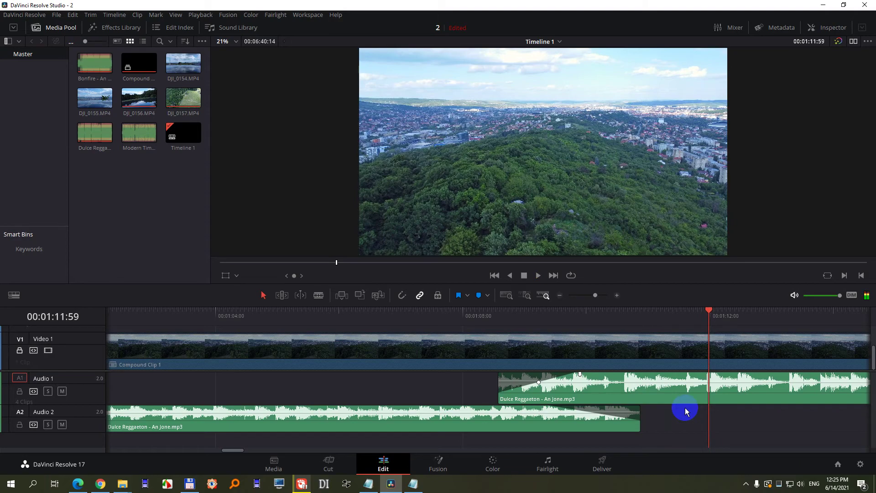